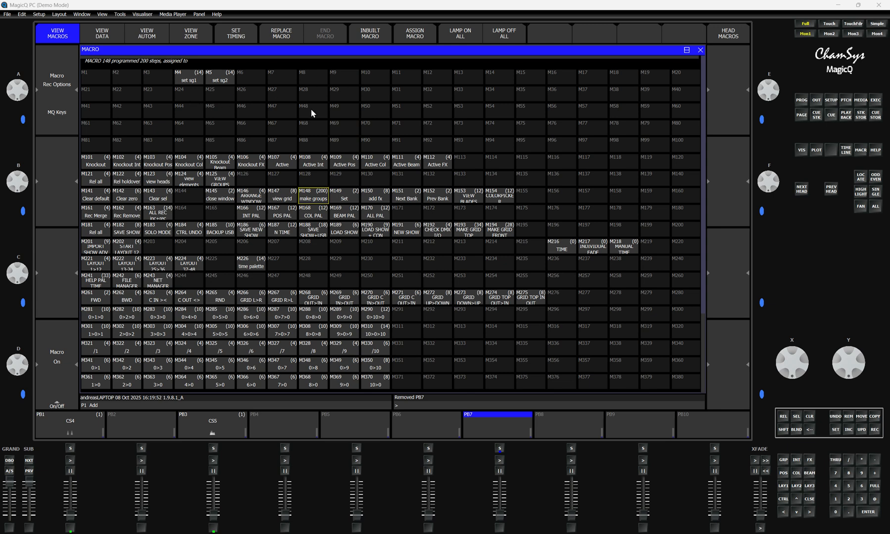
Step: View the available options for the Confirmation requests parameter in the Windows setup settings, leaving it as it is
{"action": "left_click", "coordinate": [832, 101]}
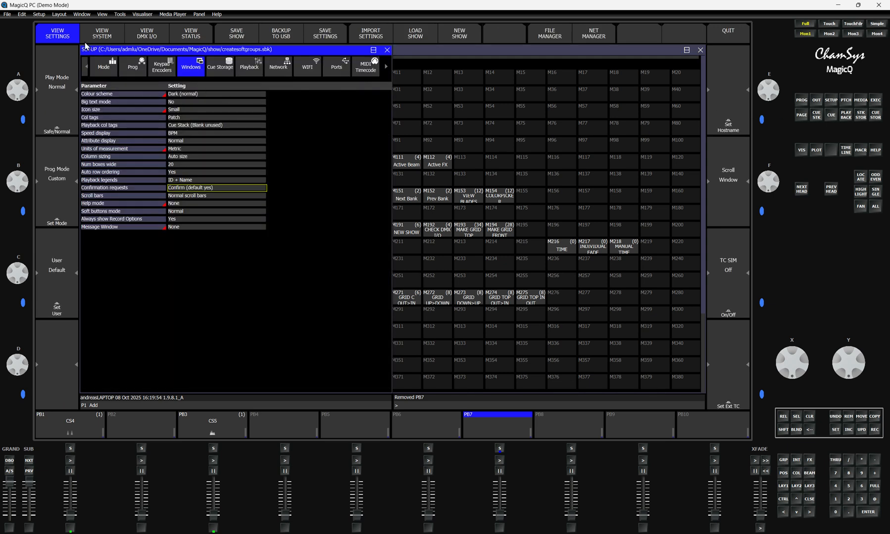
{"action": "left_click", "coordinate": [195, 190]}
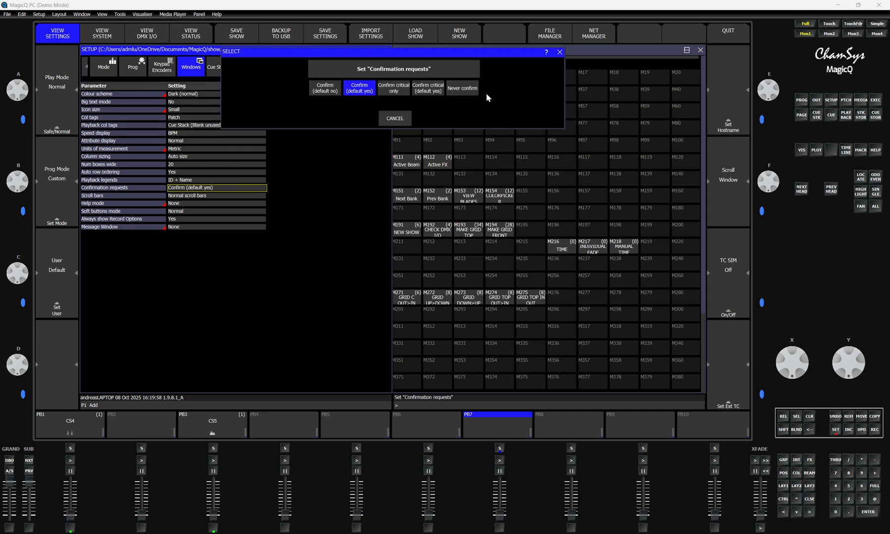
{"action": "left_click", "coordinate": [396, 118]}
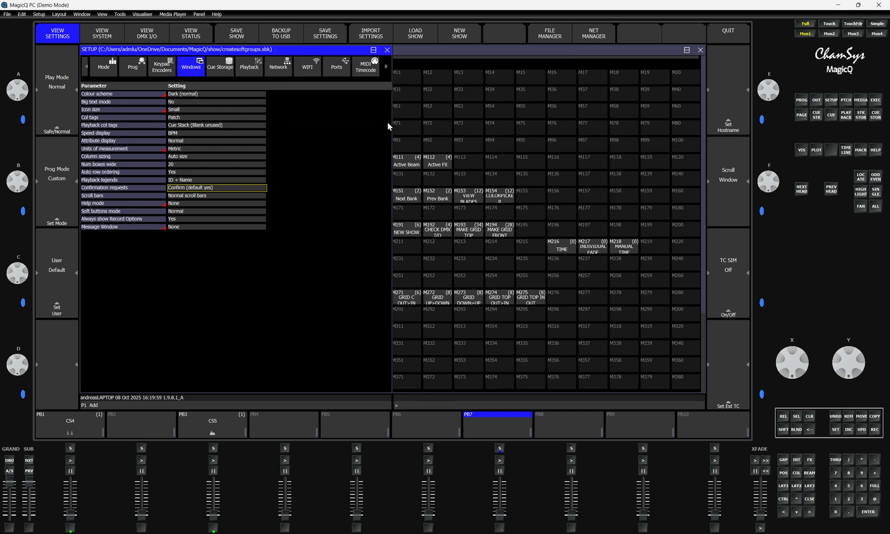
Step: Set "Select heads and palettes from keypad" to No in the Keypad Encoders settings
{"action": "left_click", "coordinate": [163, 71]}
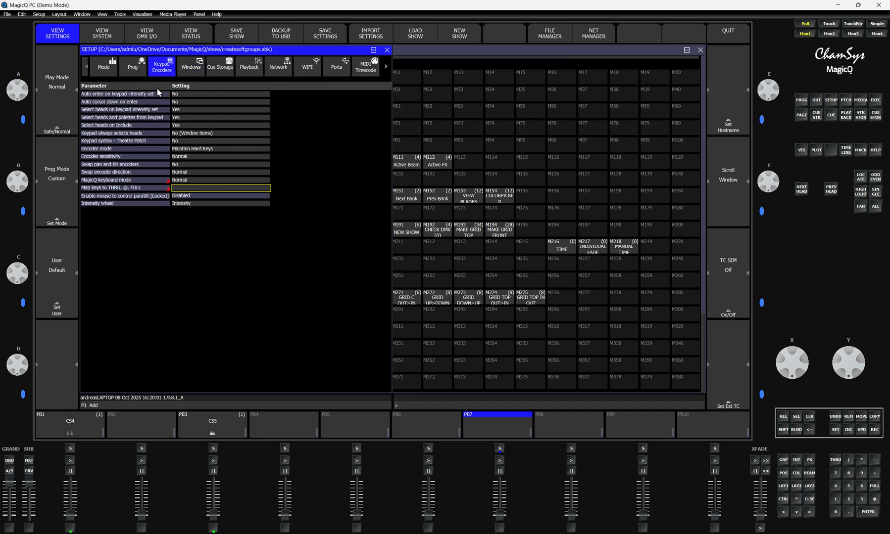
{"action": "left_click", "coordinate": [179, 118]}
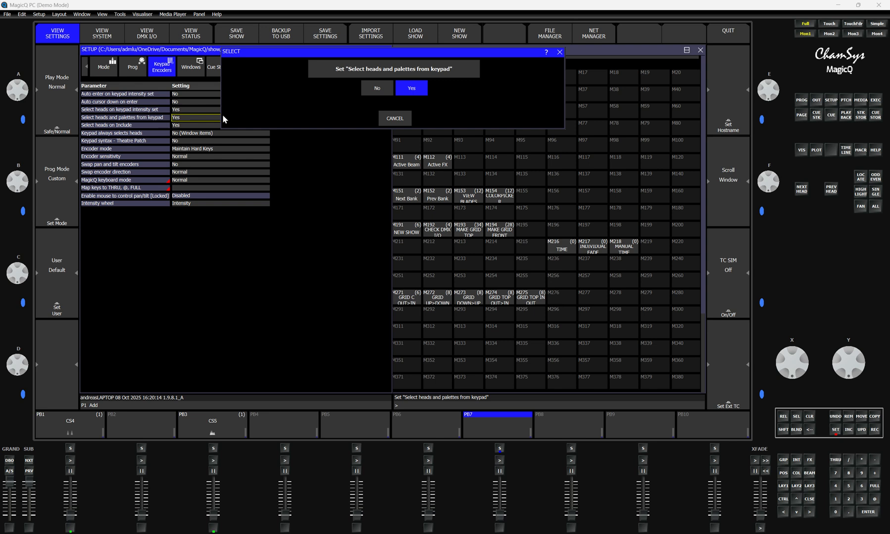
{"action": "left_click", "coordinate": [364, 93]}
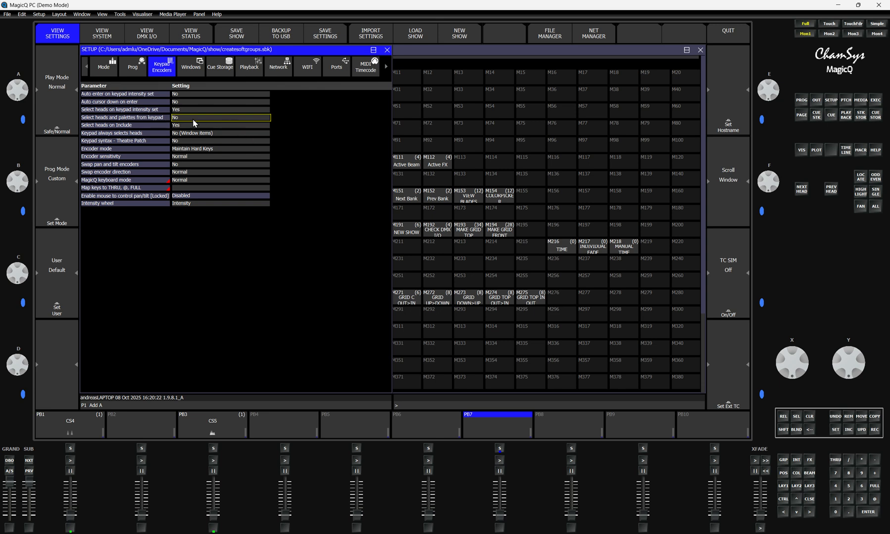
Step: Copy the "Select heads on Include" setting into the first box of the Execute grid's third row, and remove it again
{"action": "left_click", "coordinate": [875, 100]}
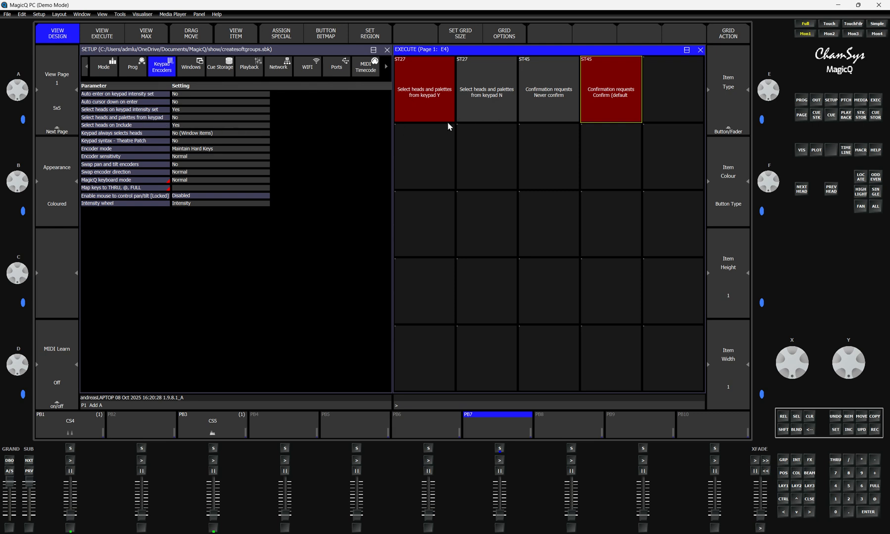
{"action": "left_click", "coordinate": [174, 125]}
{"action": "left_click", "coordinate": [875, 419]}
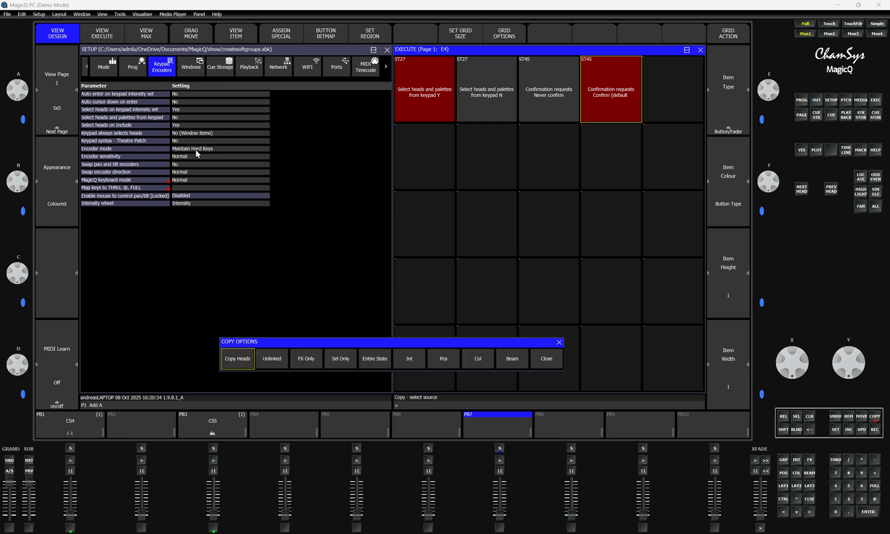
{"action": "left_click", "coordinate": [184, 126]}
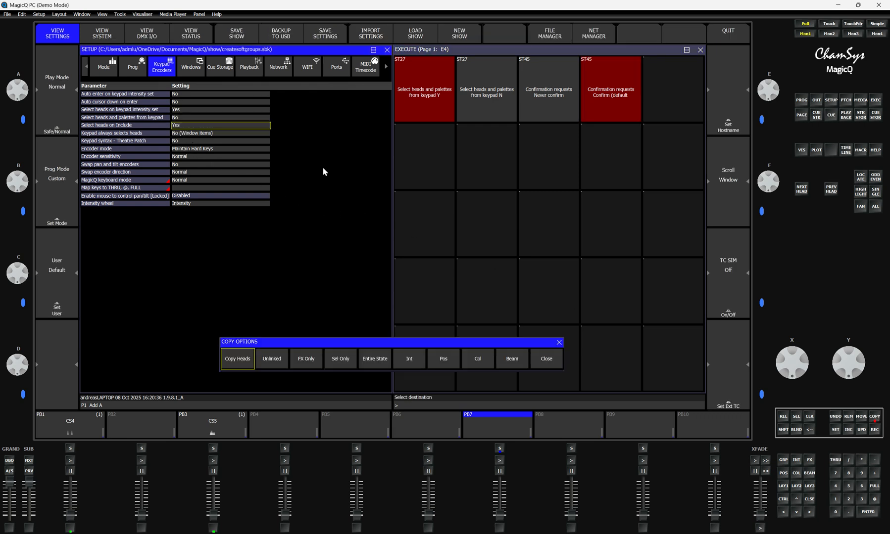
{"action": "left_click", "coordinate": [436, 224]}
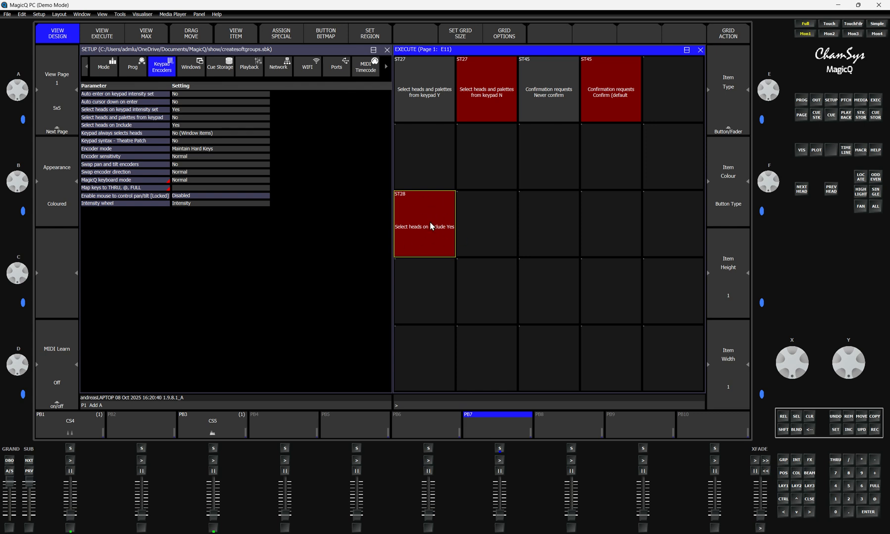
{"action": "left_click", "coordinate": [848, 416]}
{"action": "left_click", "coordinate": [438, 247]}
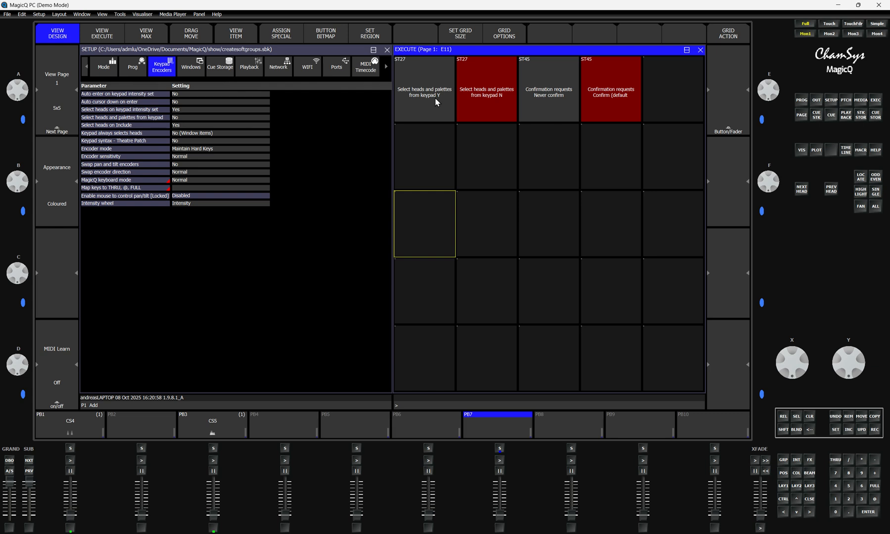
Step: Record a cue on playback PB7 and open its cue stack
{"action": "left_click", "coordinate": [874, 429]}
{"action": "left_click", "coordinate": [500, 448]}
{"action": "left_click", "coordinate": [500, 448]}
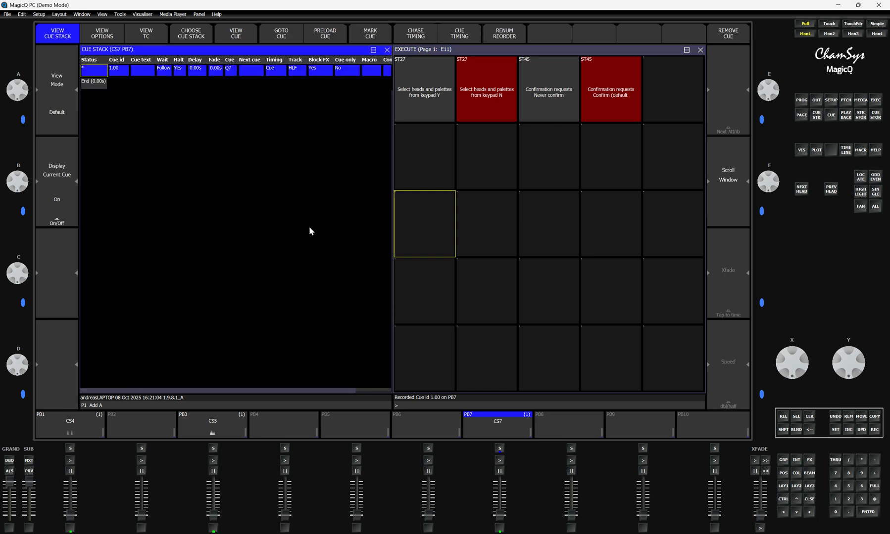
Step: Set the macro of PB7's cue to e0/1/1 and run the playback to test it
{"action": "left_click", "coordinate": [370, 72]}
{"action": "left_click", "coordinate": [368, 74]}
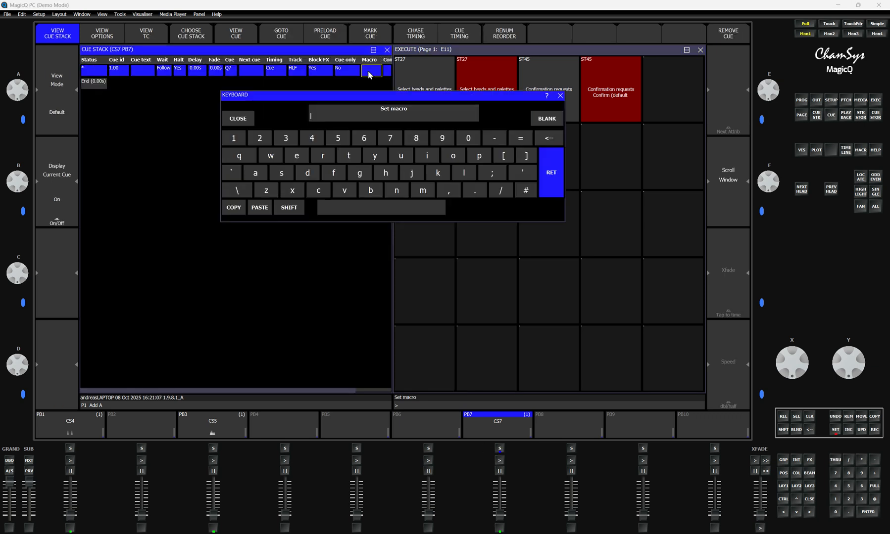
{"action": "left_click", "coordinate": [293, 154]}
{"action": "left_click", "coordinate": [468, 140]}
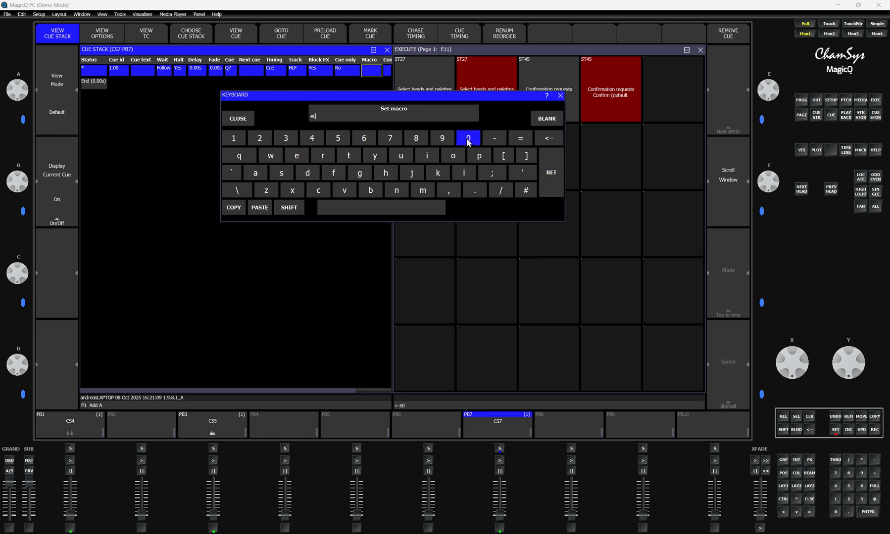
{"action": "left_click", "coordinate": [502, 189]}
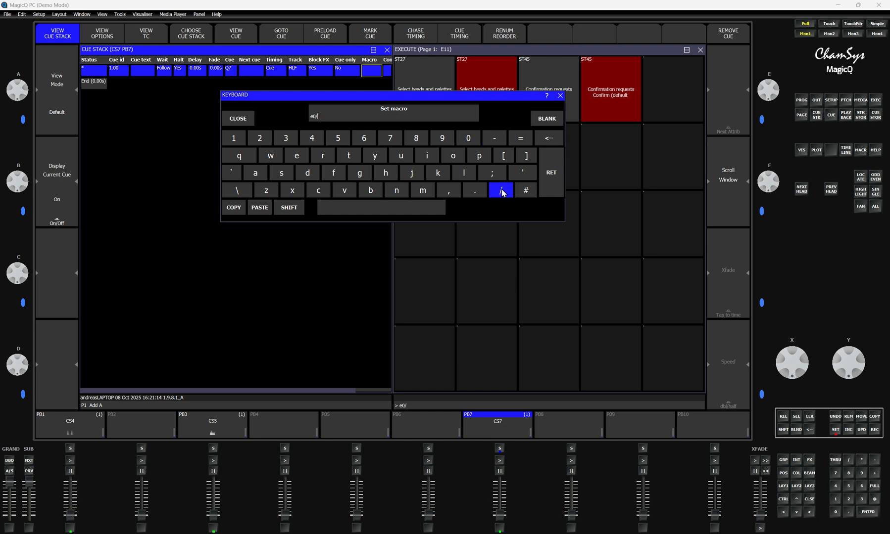
{"action": "left_click", "coordinate": [236, 139]}
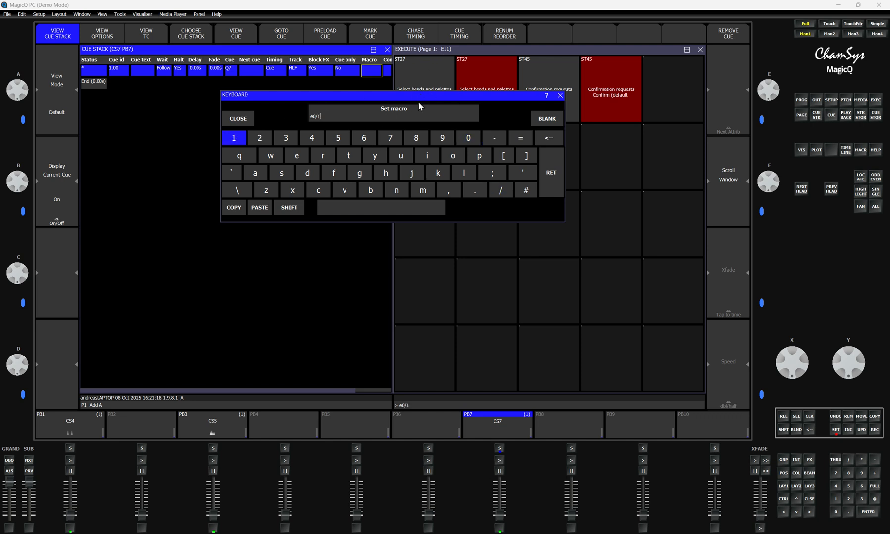
{"action": "left_click", "coordinate": [499, 192]}
{"action": "left_click", "coordinate": [241, 139]}
{"action": "left_click", "coordinate": [552, 181]}
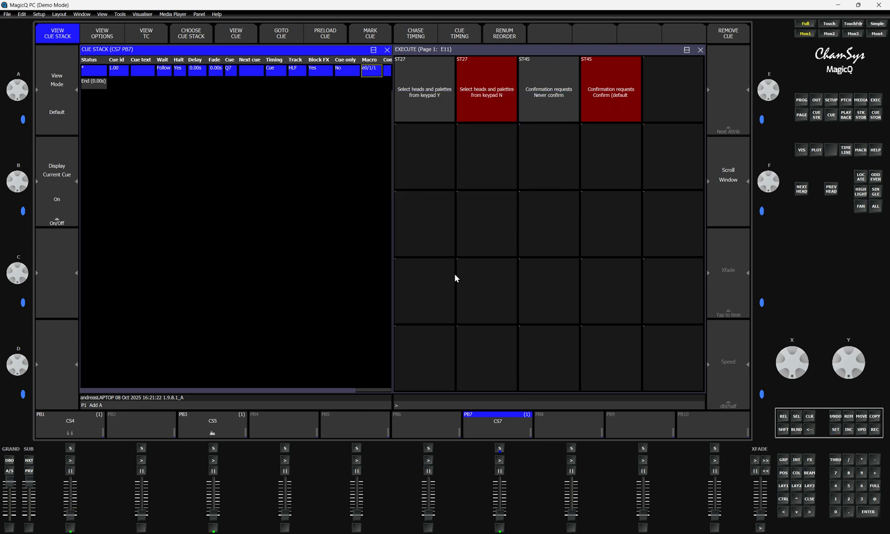
{"action": "left_click", "coordinate": [500, 461]}
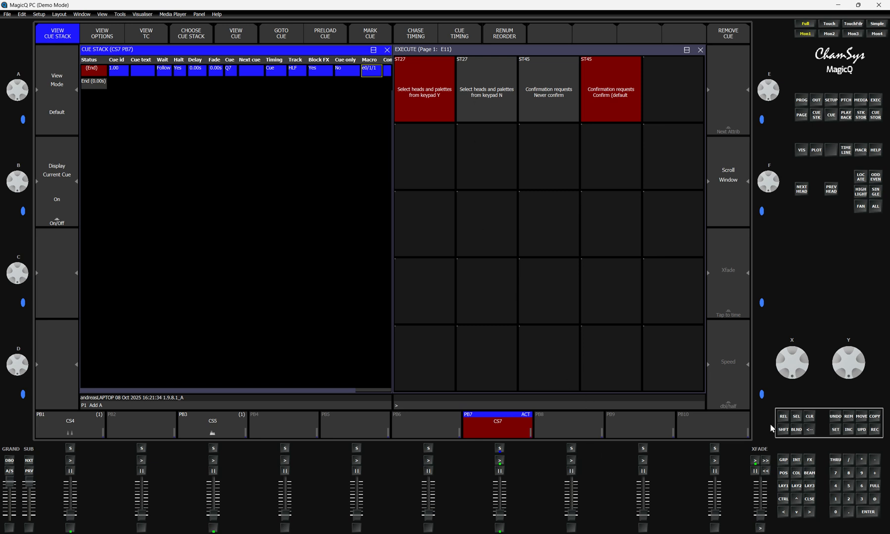
Step: Record a cue on playback PB8 and set its macro to e0/1/2
{"action": "left_click", "coordinate": [874, 429]}
{"action": "left_click", "coordinate": [571, 449]}
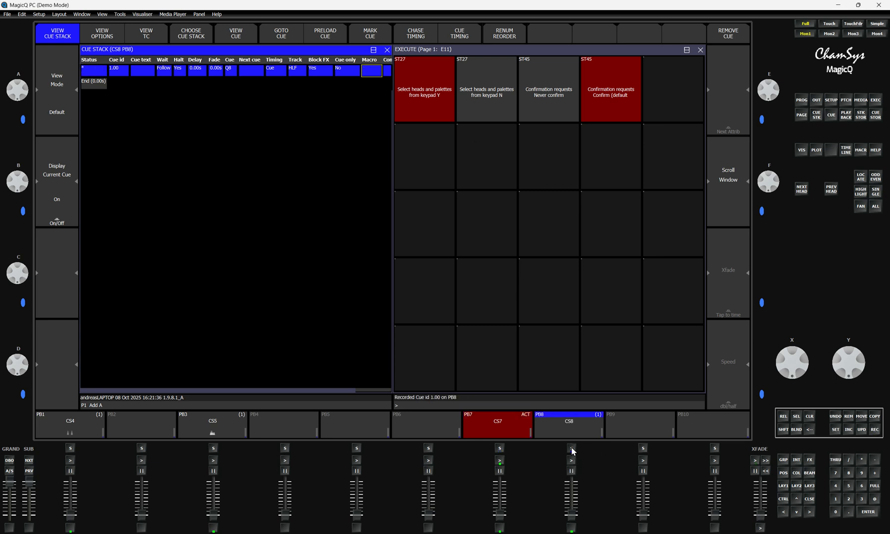
{"action": "left_click", "coordinate": [371, 70]}
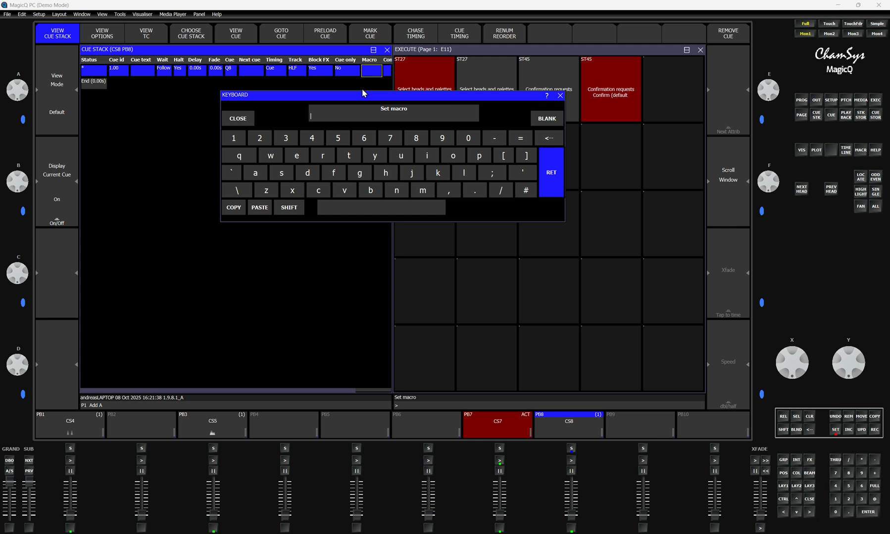
{"action": "left_click", "coordinate": [297, 158]}
{"action": "left_click", "coordinate": [468, 140]}
{"action": "left_click", "coordinate": [498, 192]}
{"action": "left_click", "coordinate": [236, 139]}
{"action": "left_click", "coordinate": [500, 193]}
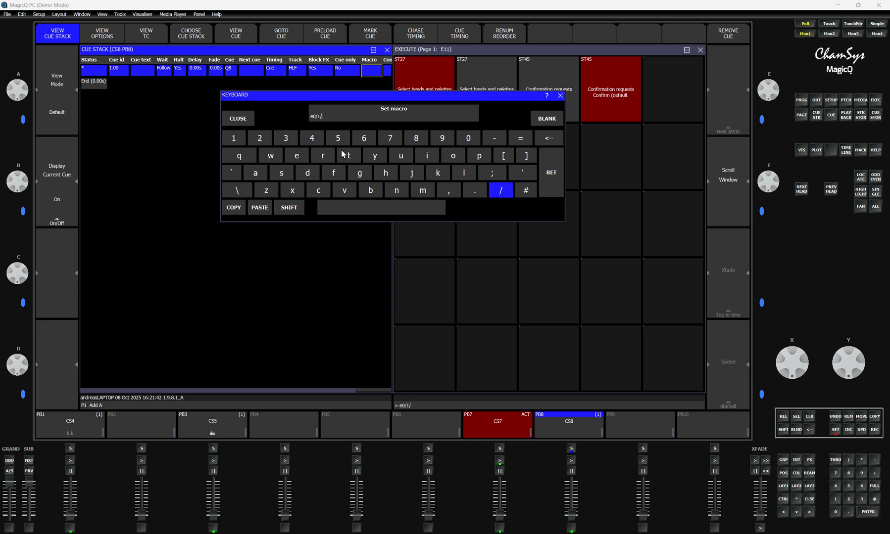
{"action": "left_click", "coordinate": [259, 139]}
{"action": "left_click", "coordinate": [552, 172]}
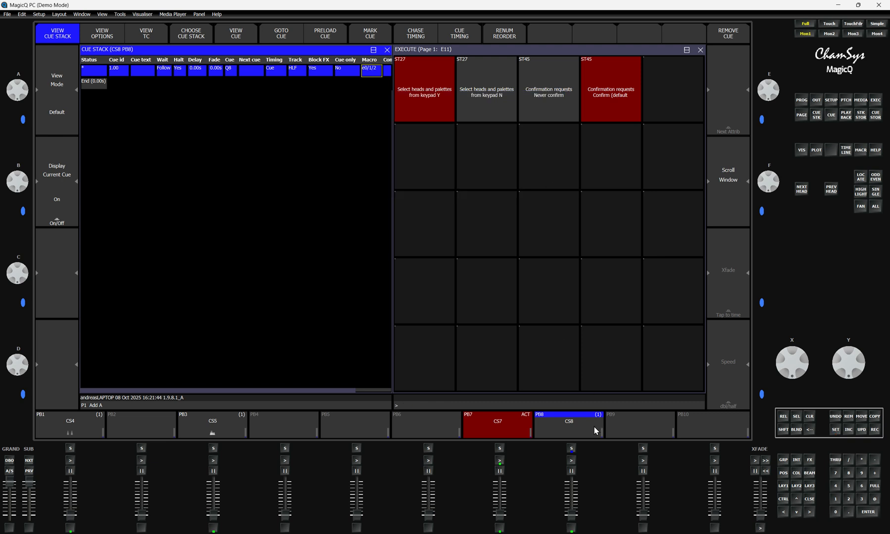
Step: Run playback PB8 to test its macro, and release both PB8 and PB7
{"action": "left_click", "coordinate": [572, 461]}
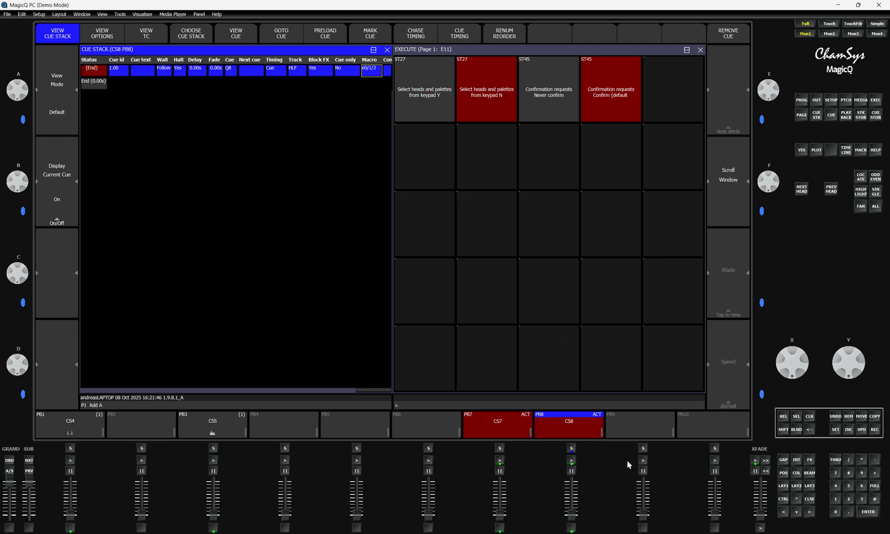
{"action": "left_click", "coordinate": [781, 418]}
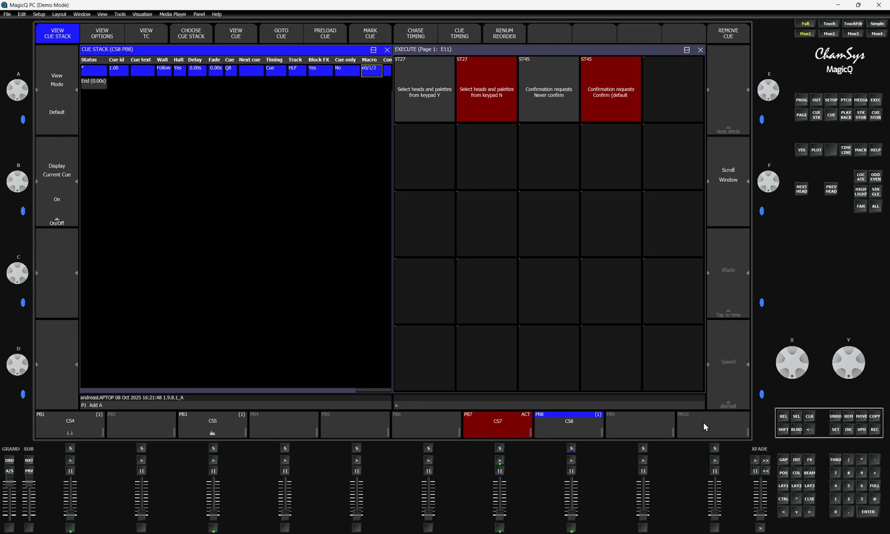
{"action": "left_click", "coordinate": [487, 425]}
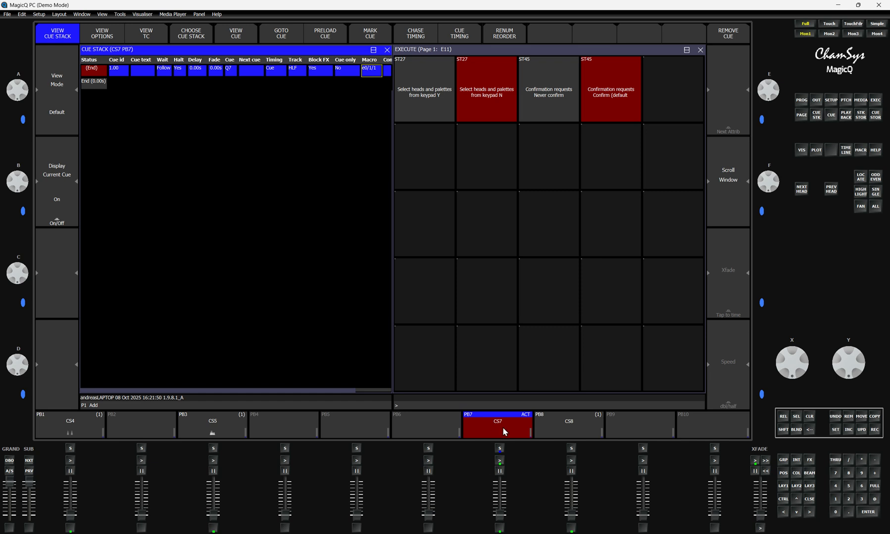
{"action": "left_click", "coordinate": [782, 418]}
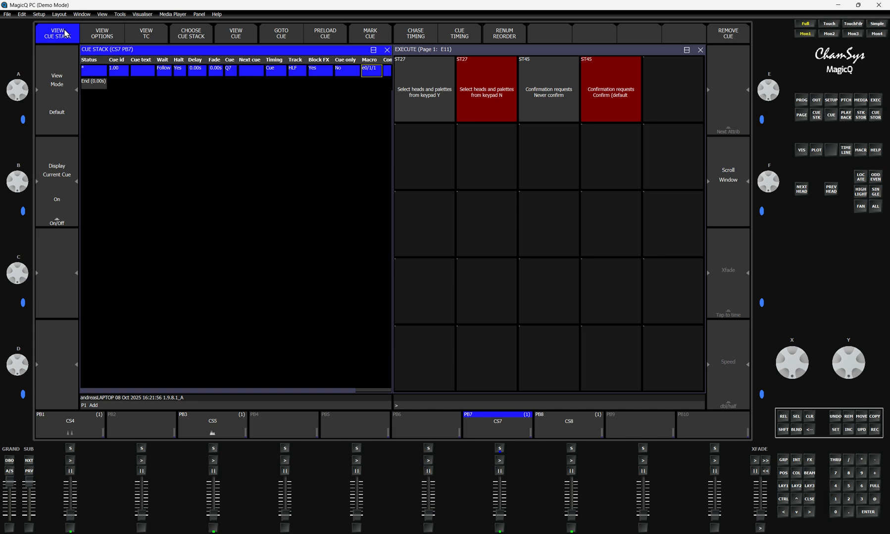
Step: Set "Release after last step" to Yes in the Activate Release options of PB7's cue stack
{"action": "left_click", "coordinate": [99, 36]}
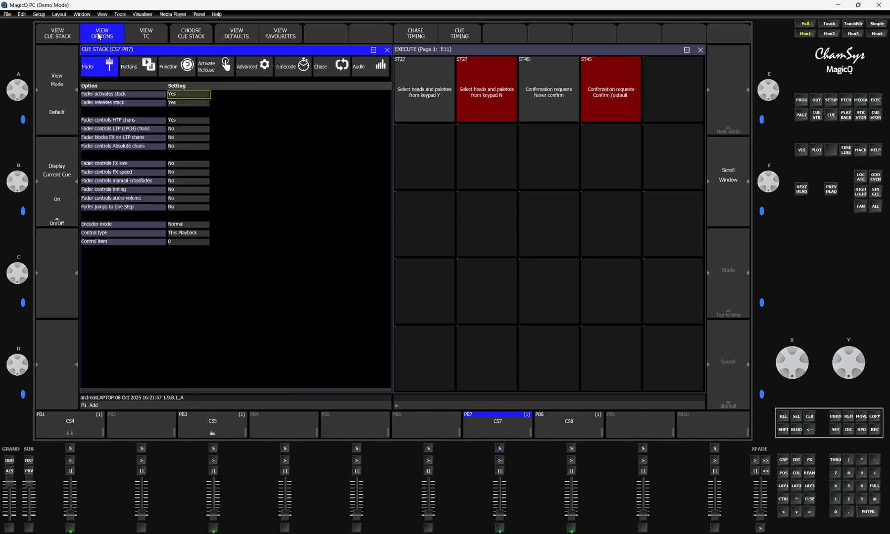
{"action": "left_click", "coordinate": [217, 66]}
{"action": "left_click", "coordinate": [178, 103]}
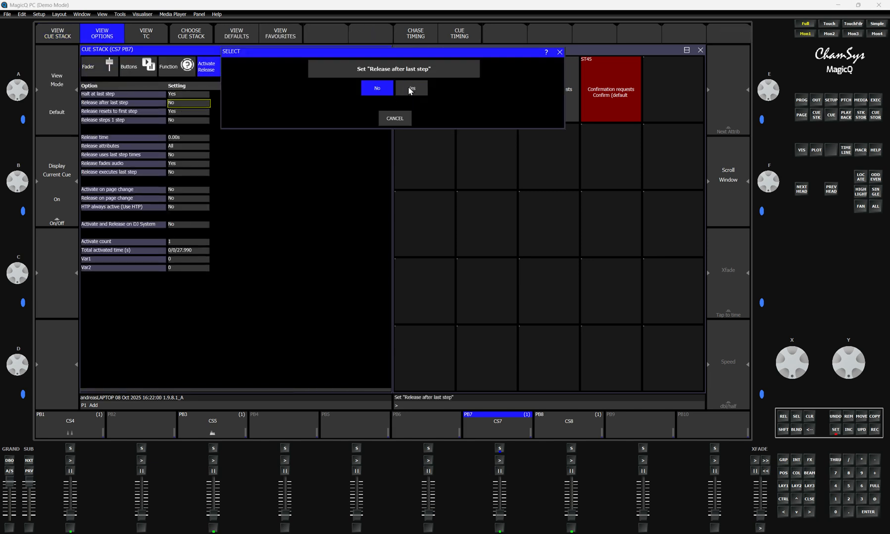
{"action": "left_click", "coordinate": [410, 92]}
Step: Set "Release after last step" to Yes for PB8's cue stack
{"action": "left_click", "coordinate": [573, 431]}
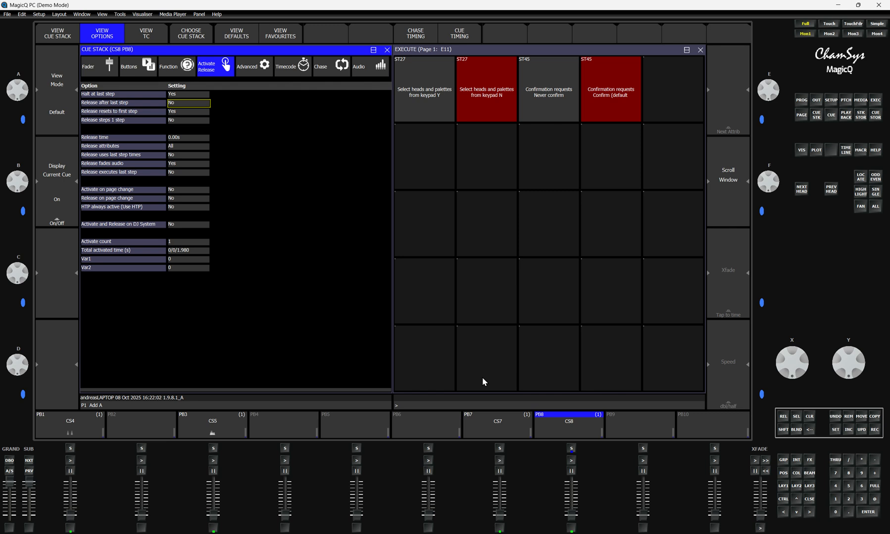
{"action": "left_click", "coordinate": [186, 104]}
{"action": "left_click", "coordinate": [409, 90]}
Step: Open the step data of macro M4 "set sg1"
{"action": "left_click", "coordinate": [860, 150]}
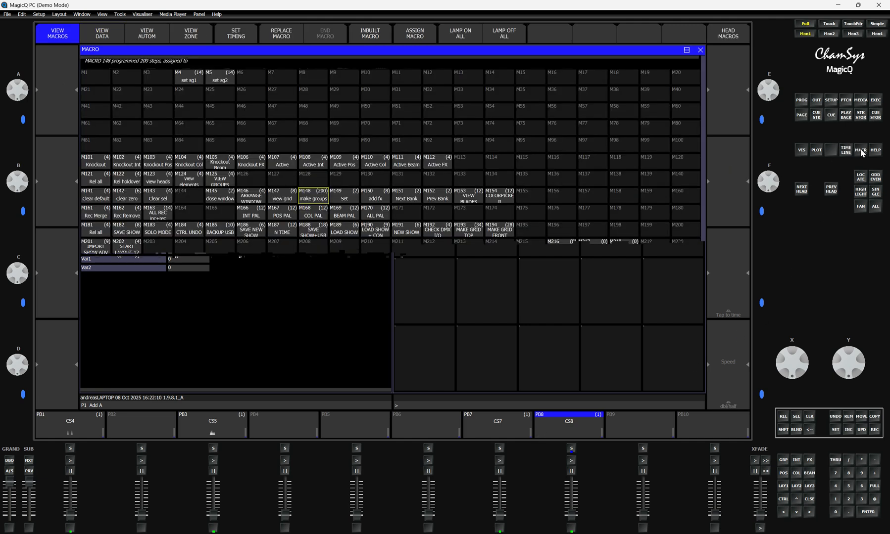
{"action": "left_click", "coordinate": [145, 87]}
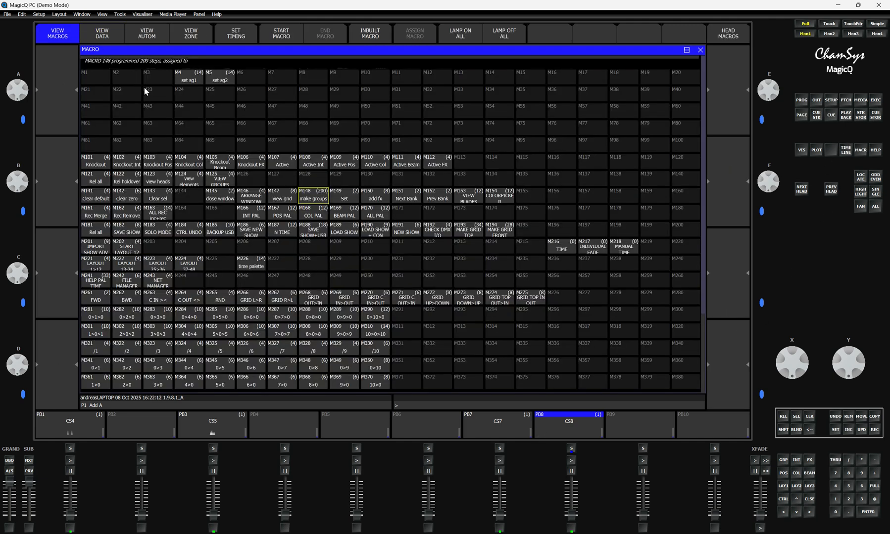
{"action": "key", "text": "Up"}
{"action": "key", "text": "Right"}
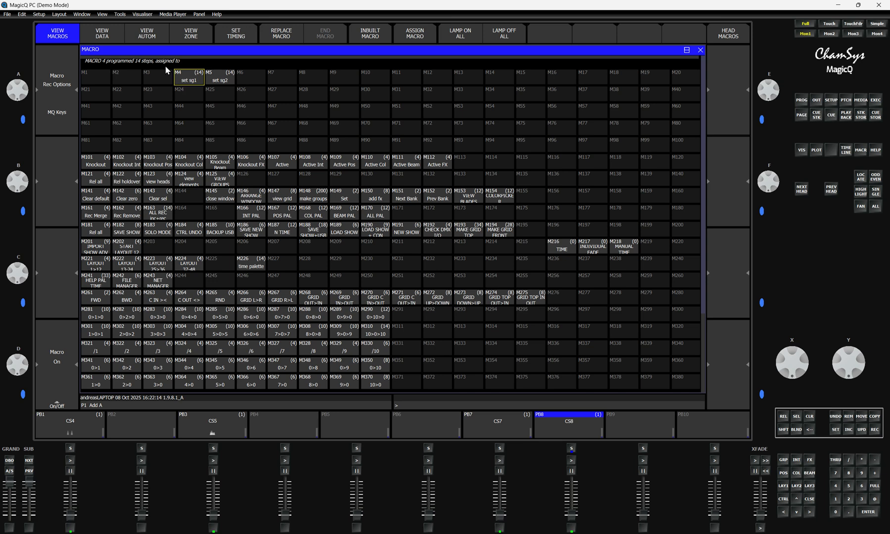
{"action": "left_click", "coordinate": [101, 36]}
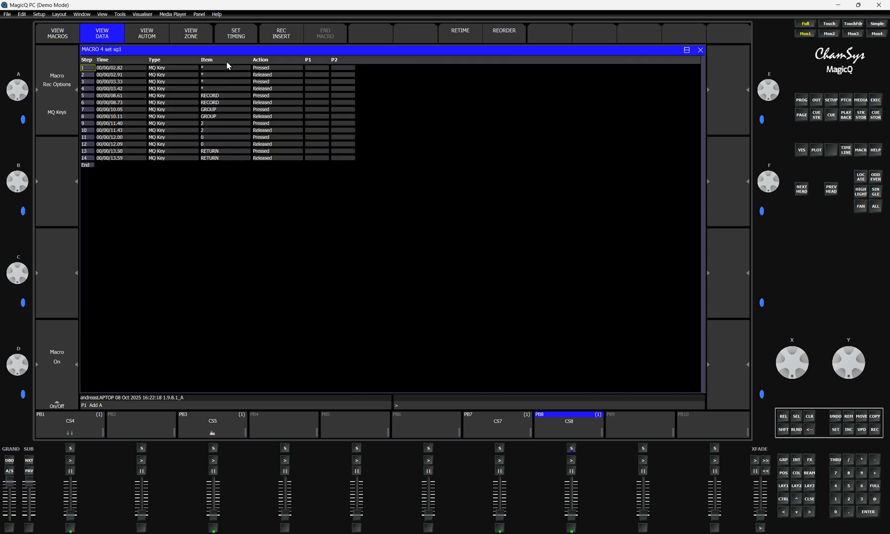
Step: Record a cursor-down key at the start of macro M4 and remove its Released step
{"action": "left_click", "coordinate": [282, 34]}
{"action": "left_click", "coordinate": [796, 512]}
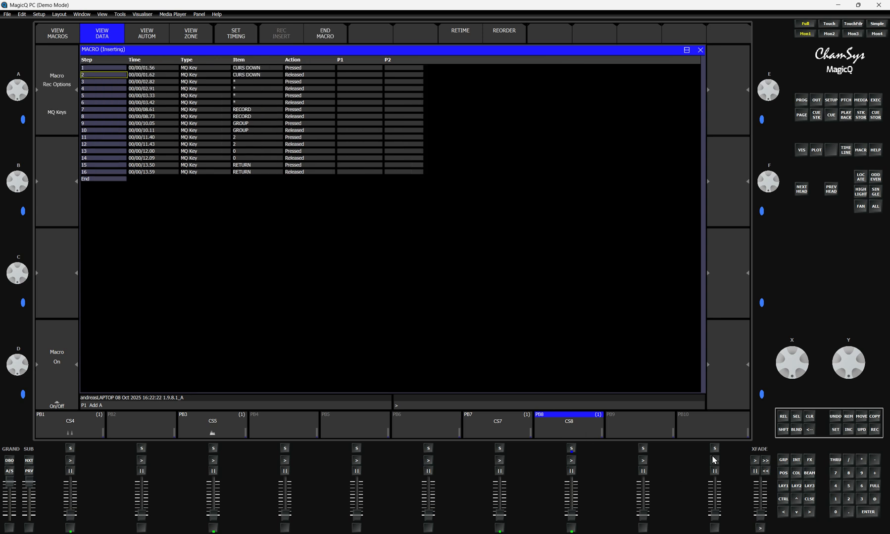
{"action": "left_click", "coordinate": [325, 35]}
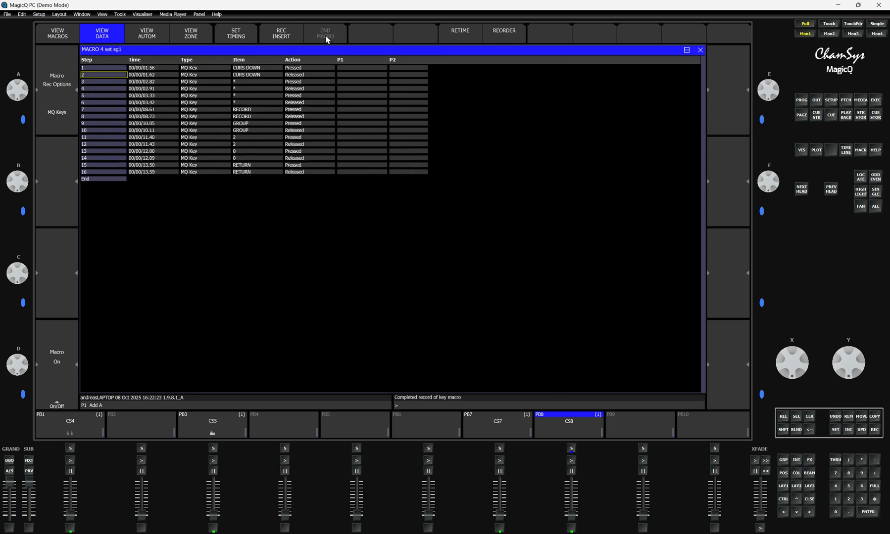
{"action": "left_click", "coordinate": [848, 416]}
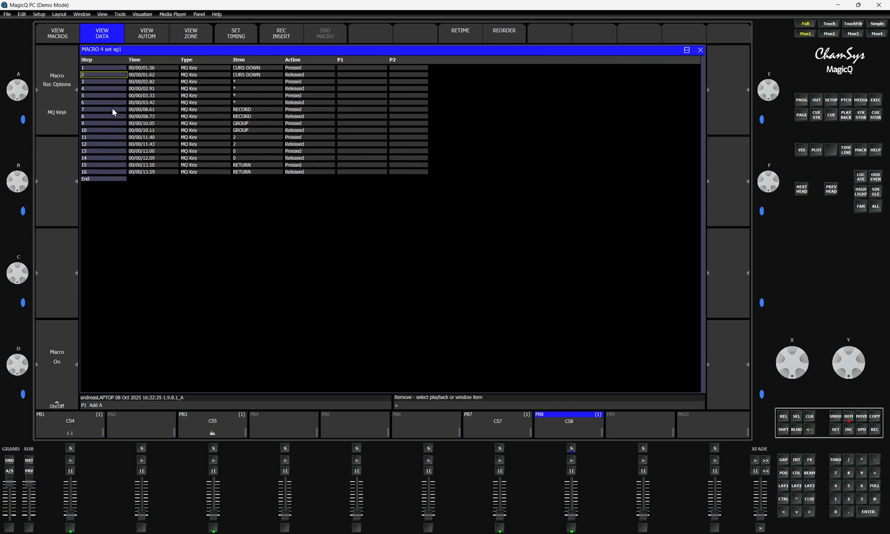
{"action": "left_click", "coordinate": [94, 76]}
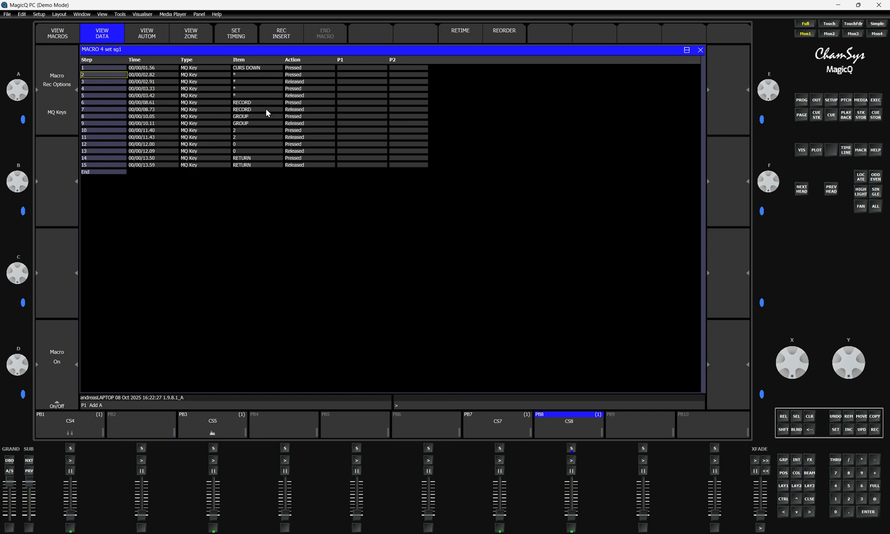
Step: Set the type of the macro's first step to Cue Stack
{"action": "left_click", "coordinate": [196, 69]}
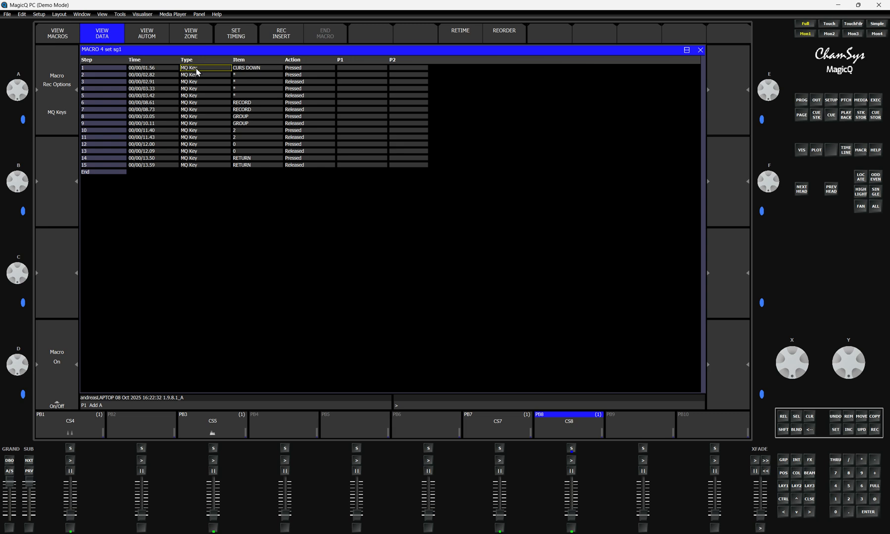
{"action": "left_click", "coordinate": [196, 69]}
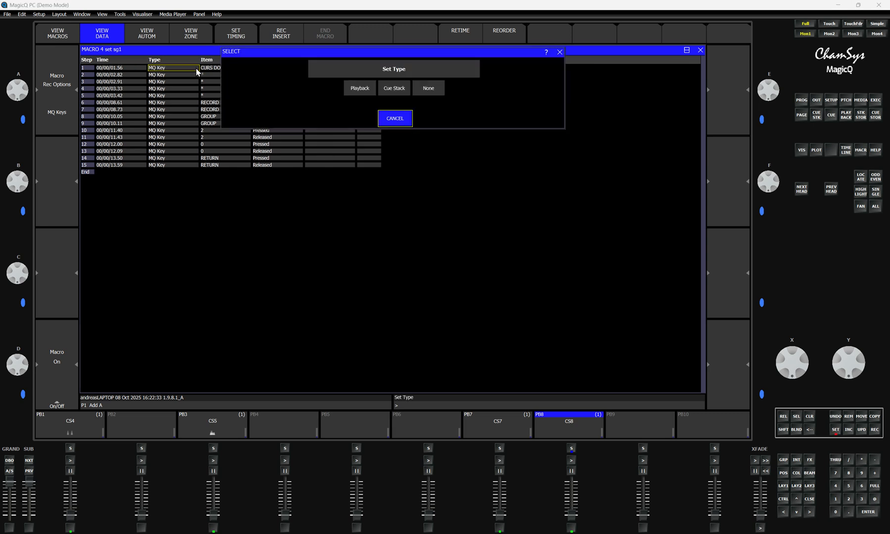
{"action": "left_click", "coordinate": [394, 89]}
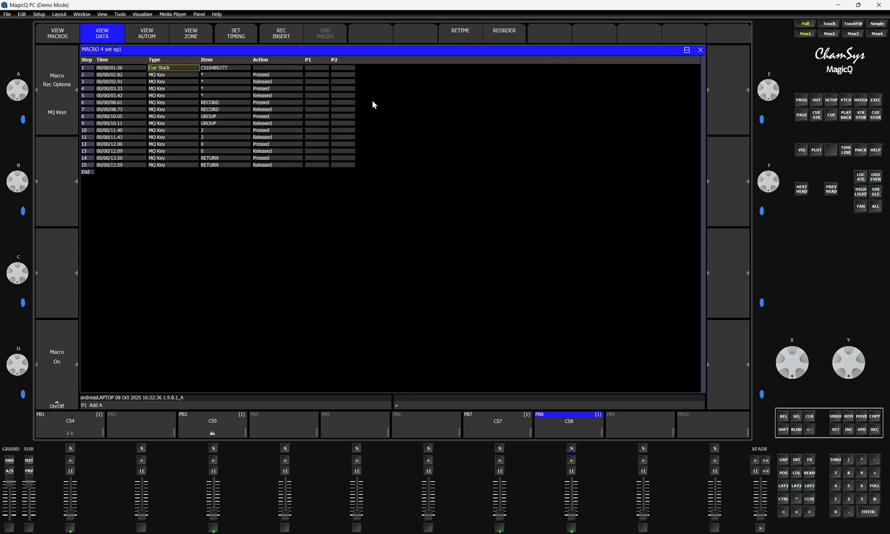
Step: Set the item of macro M4's first step to CS7 and its action to Activate
{"action": "left_click", "coordinate": [212, 69]}
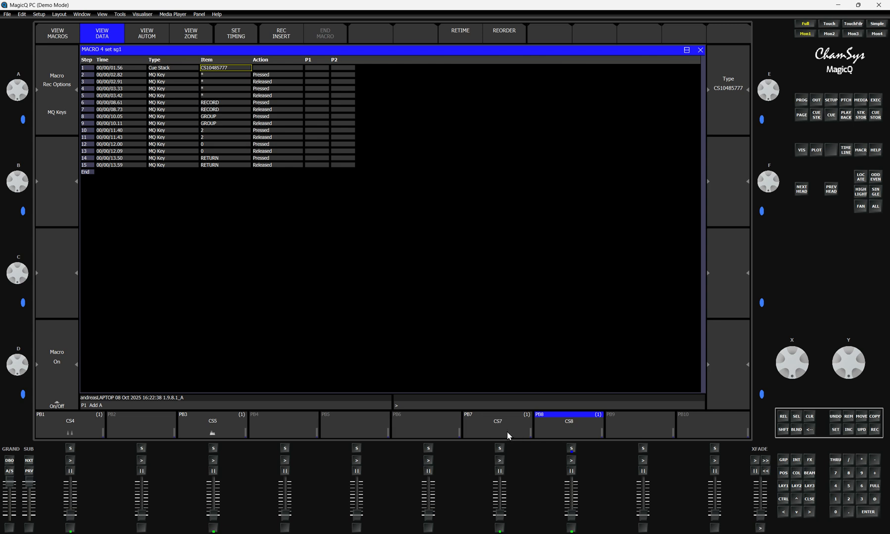
{"action": "left_click", "coordinate": [835, 473]}
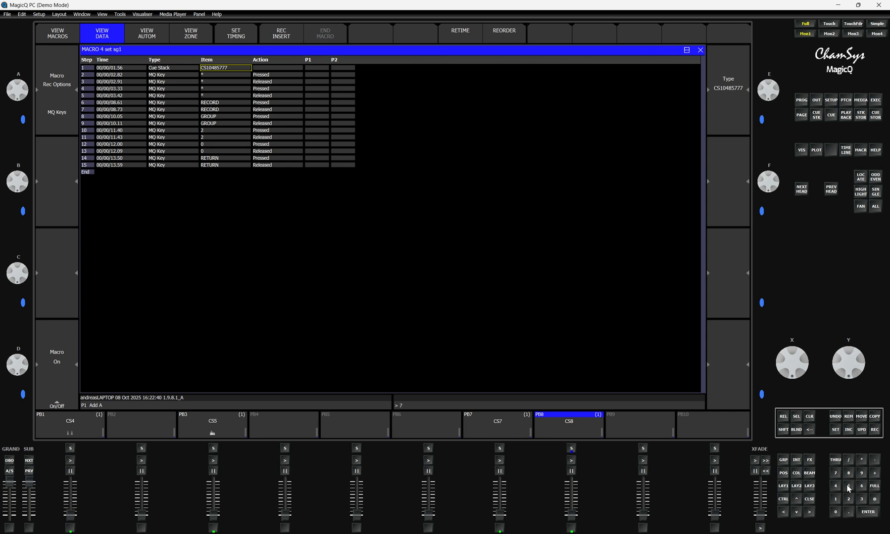
{"action": "left_click", "coordinate": [870, 514]}
{"action": "left_click", "coordinate": [275, 68]}
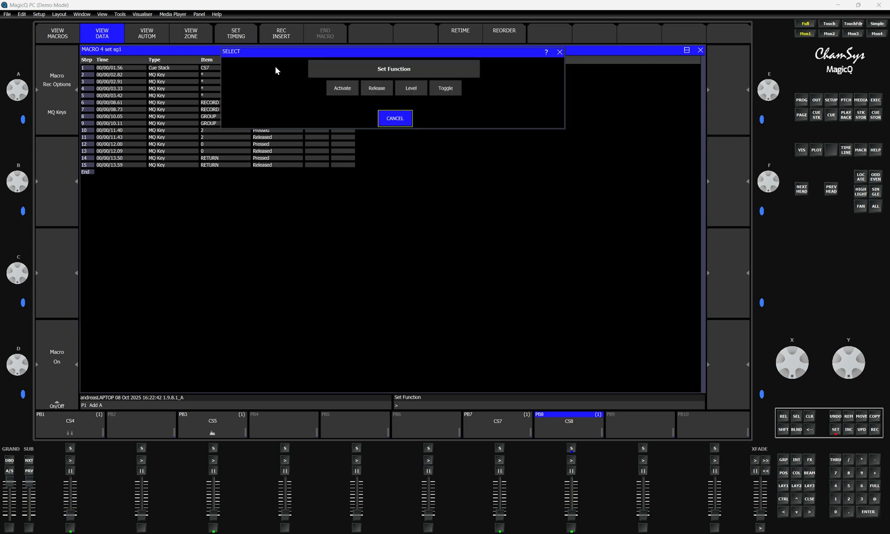
{"action": "left_click", "coordinate": [342, 89]}
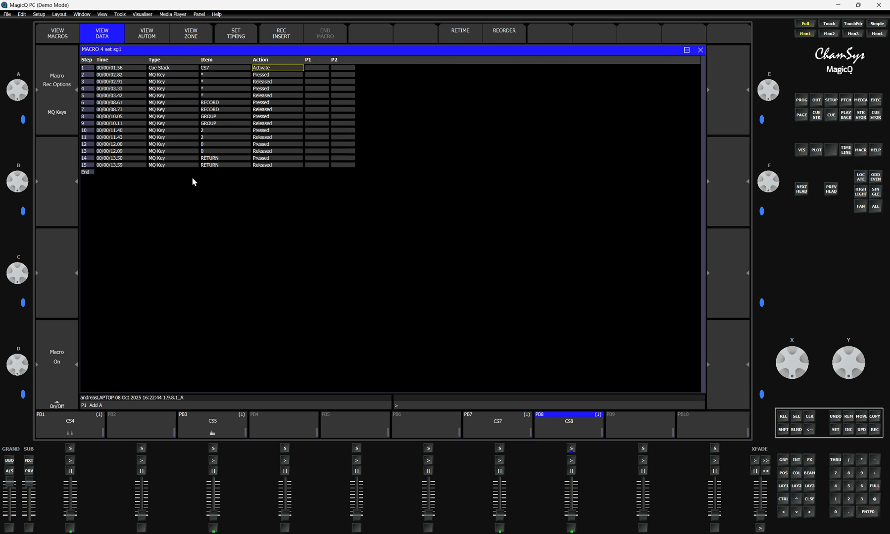
Step: Copy the first Cue Stack step to the end of macro M4 and set the copy's item to CS8
{"action": "left_click", "coordinate": [874, 416]}
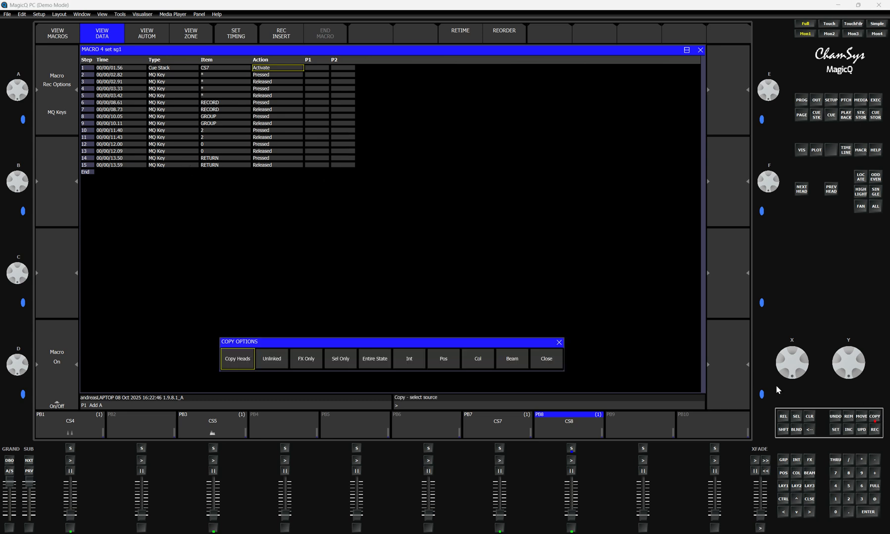
{"action": "left_click", "coordinate": [87, 69]}
{"action": "left_click", "coordinate": [87, 172]}
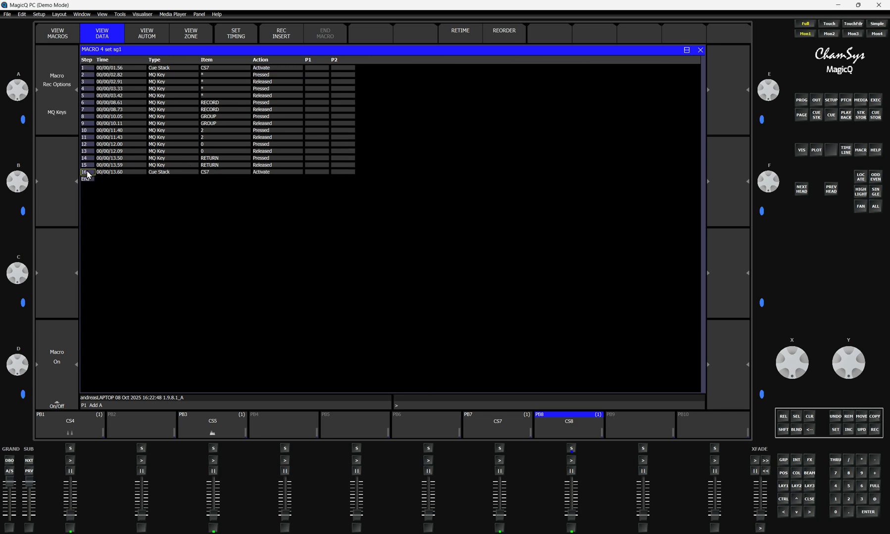
{"action": "left_click", "coordinate": [213, 172]}
{"action": "left_click", "coordinate": [377, 154]}
{"action": "left_click", "coordinate": [411, 227]}
Step: Record the keystrokes "testmac e0/1/1" as inserted steps at the end of macro M4 and end the recording
{"action": "left_click", "coordinate": [87, 181]}
{"action": "left_click", "coordinate": [282, 38]}
{"action": "type", "text": "te"}
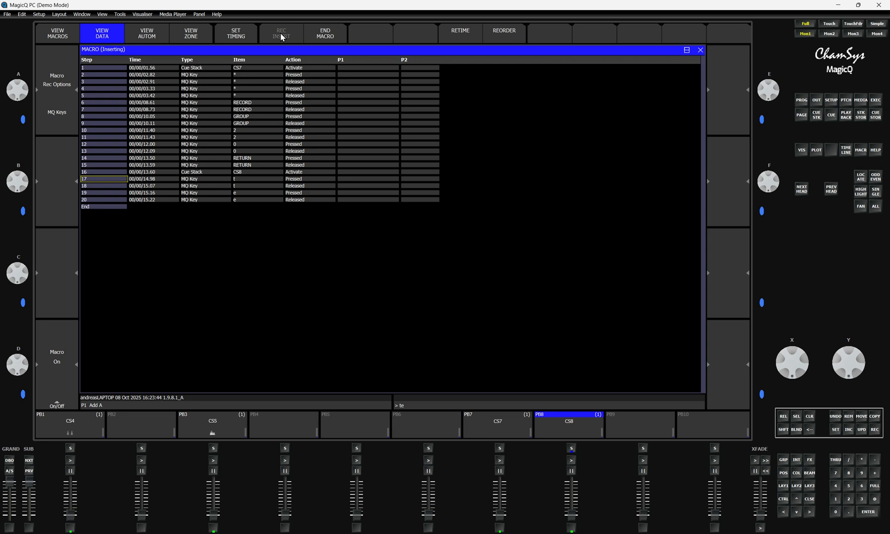
{"action": "type", "text": "stmac"}
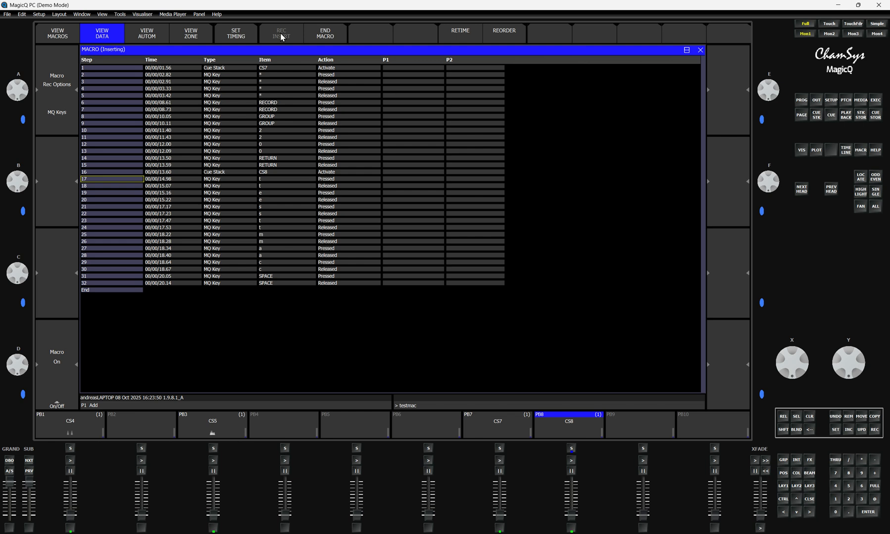
{"action": "type", "text": " e0"}
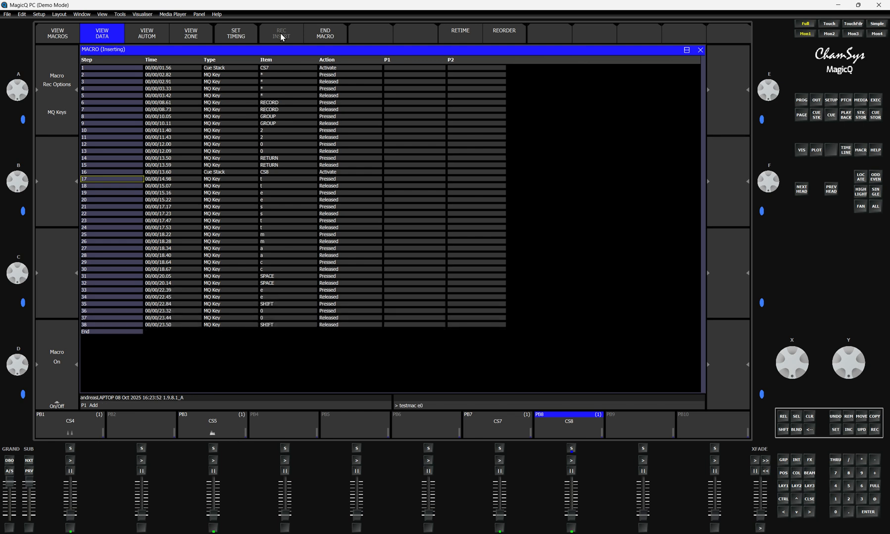
{"action": "type", "text": "/"}
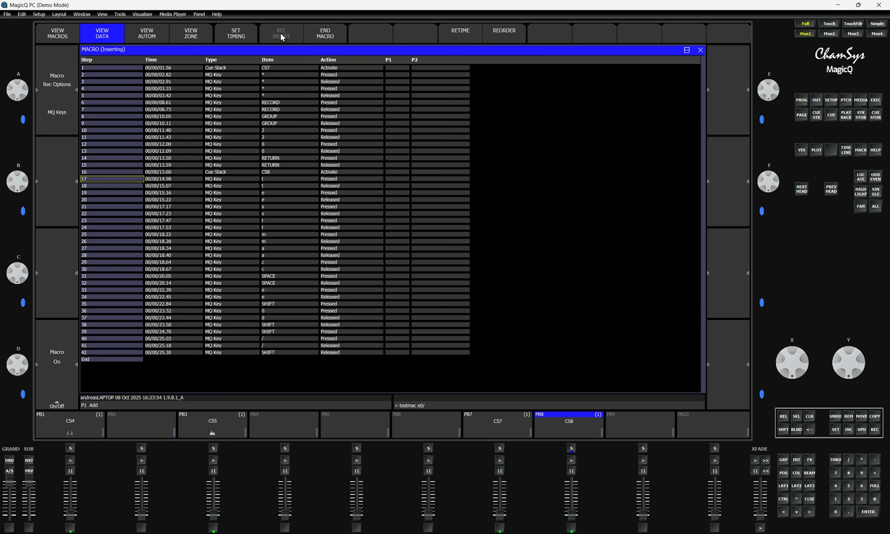
{"action": "type", "text": "1"}
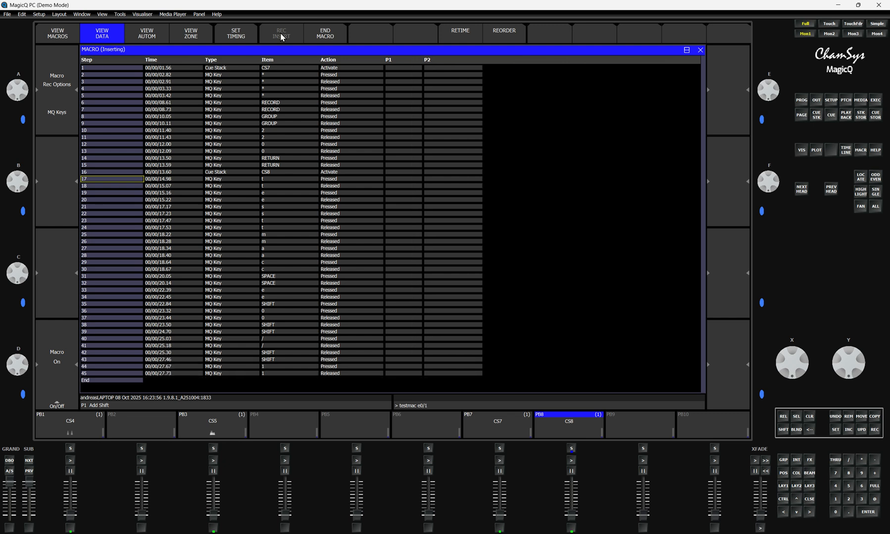
{"action": "type", "text": "/1"}
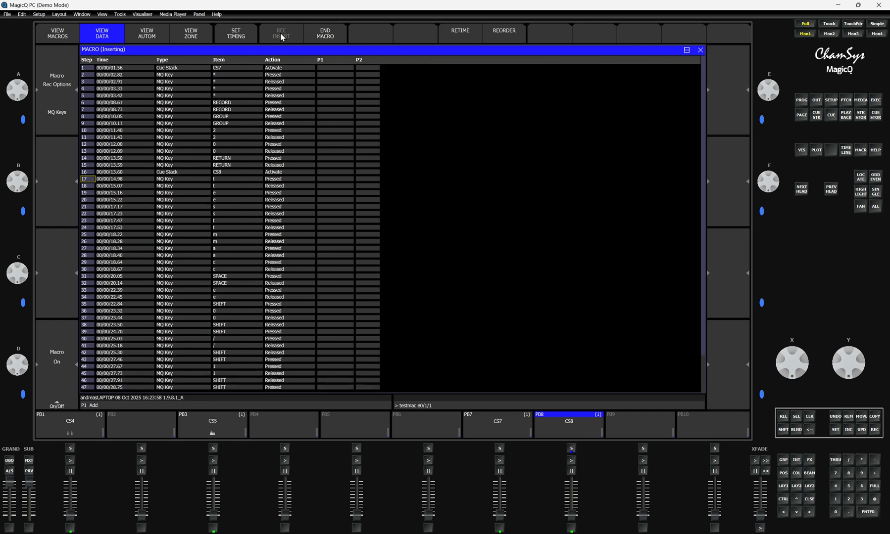
{"action": "left_click", "coordinate": [328, 37]}
Step: Examine the step list of macro M4 down to its end and return to the overview of all macros
{"action": "scroll", "coordinate": [193, 207], "scroll_direction": "down", "scroll_amount": 18}
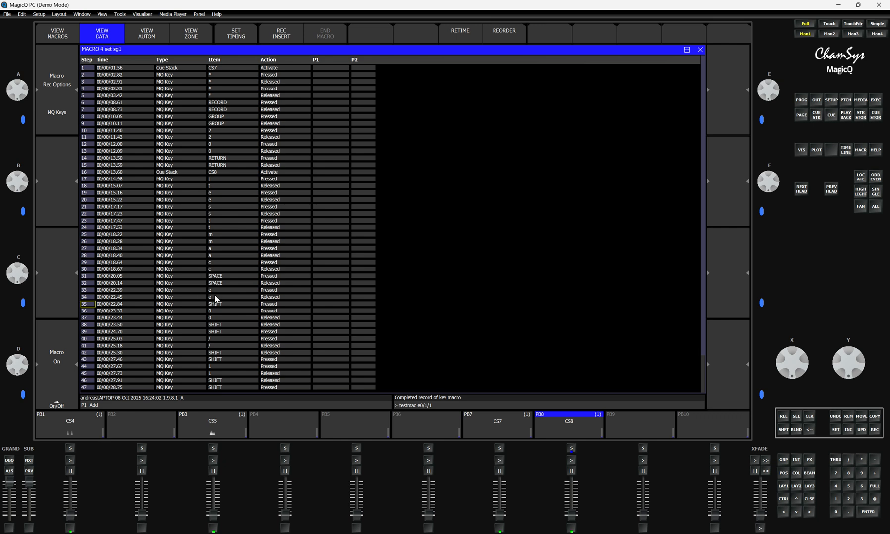
{"action": "scroll", "coordinate": [216, 298], "scroll_direction": "down", "scroll_amount": 18}
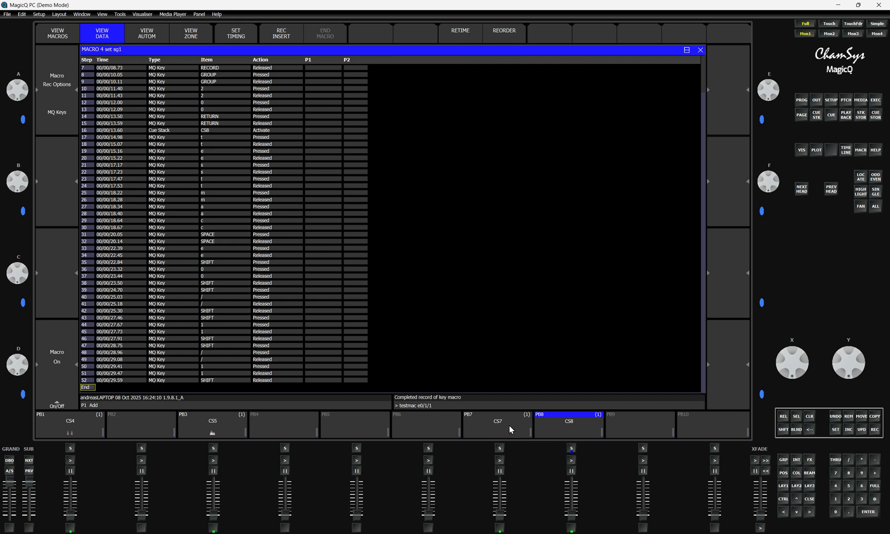
{"action": "left_click", "coordinate": [58, 37]}
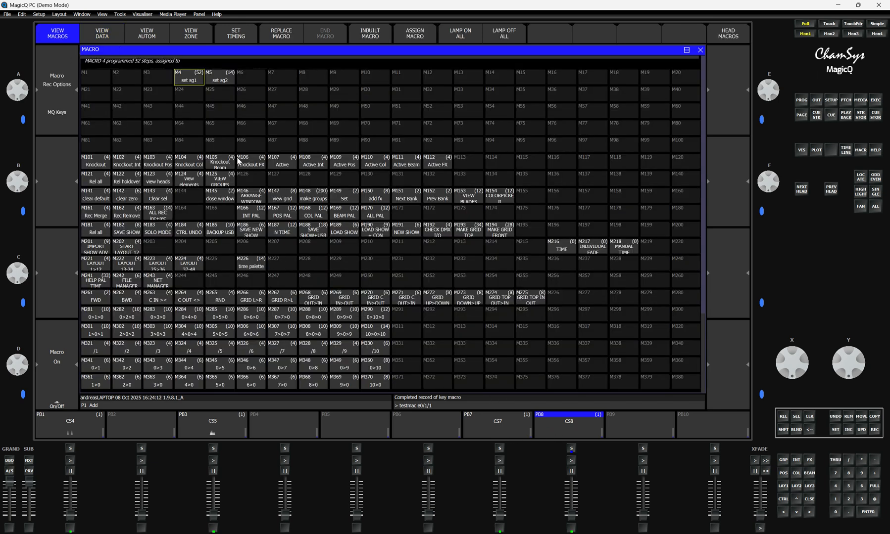